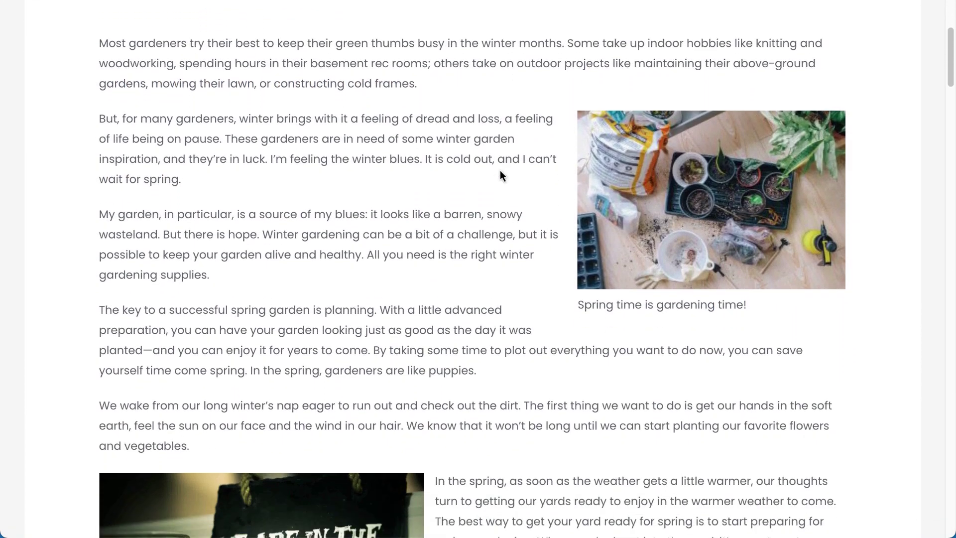
scroll(500, 170, down, 1)
scroll(500, 170, down, 1)
scroll(500, 170, down, 1)
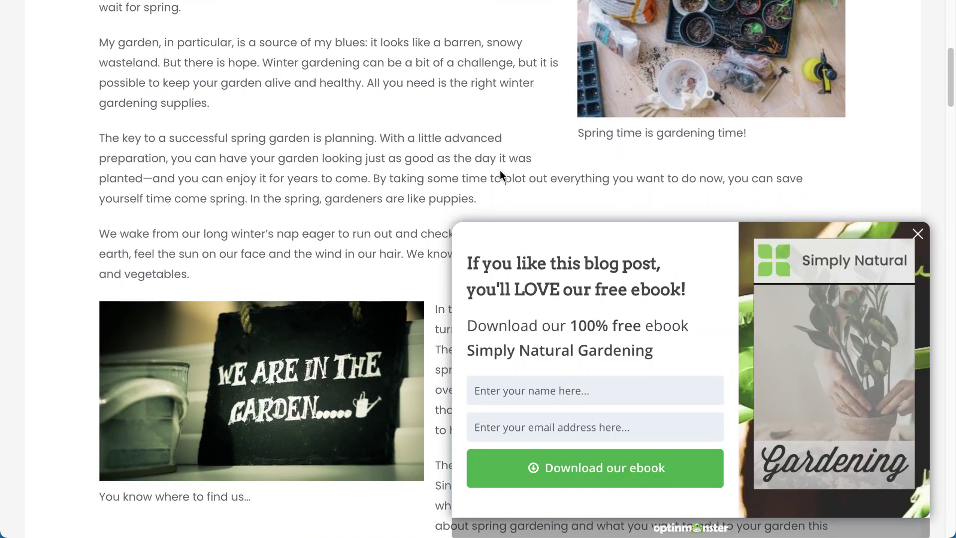
Step: Preview the slide-in on the gardening blog, then open the eBook Magnet - Slide In campaign
click(491, 390)
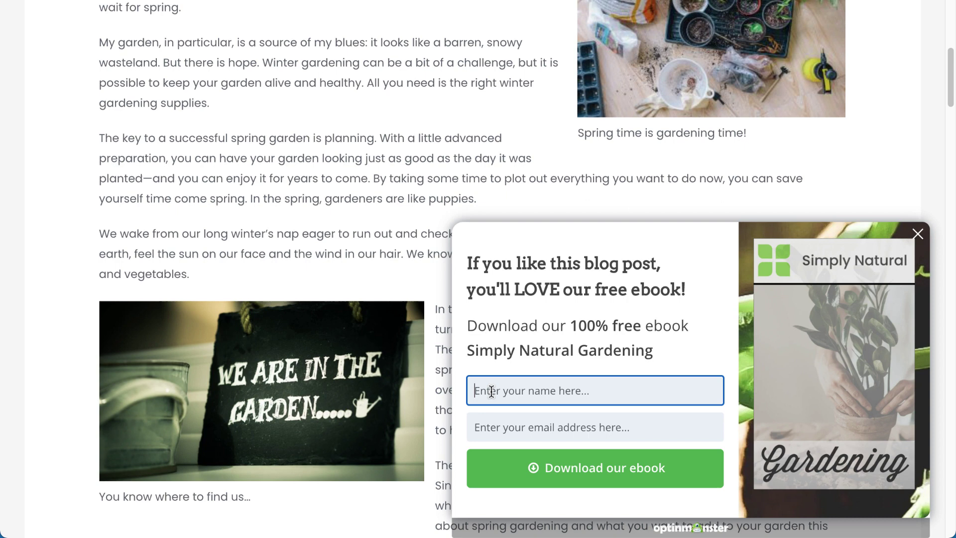
text(Archie)
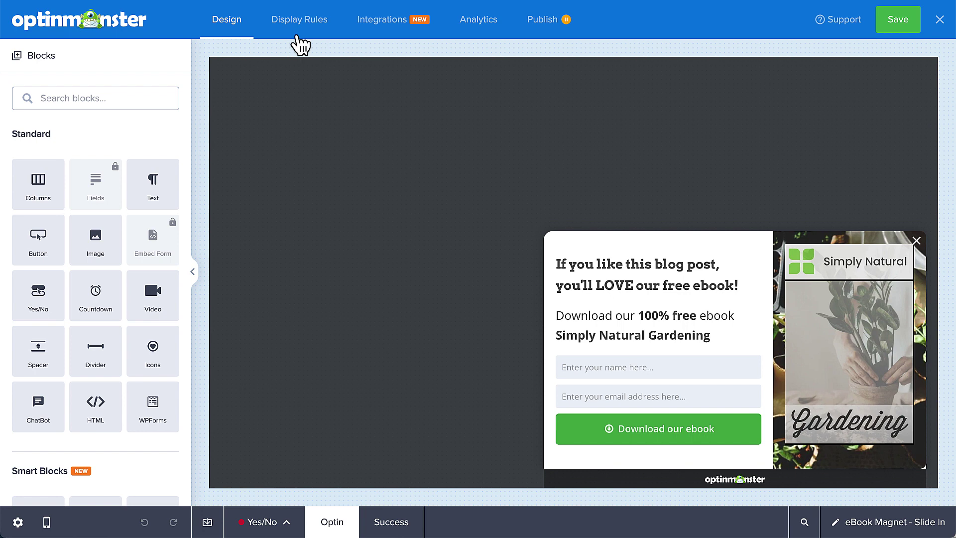
Step: Show the campaign's Display Rules with the default time-on-page and page-path ruleset
click(299, 20)
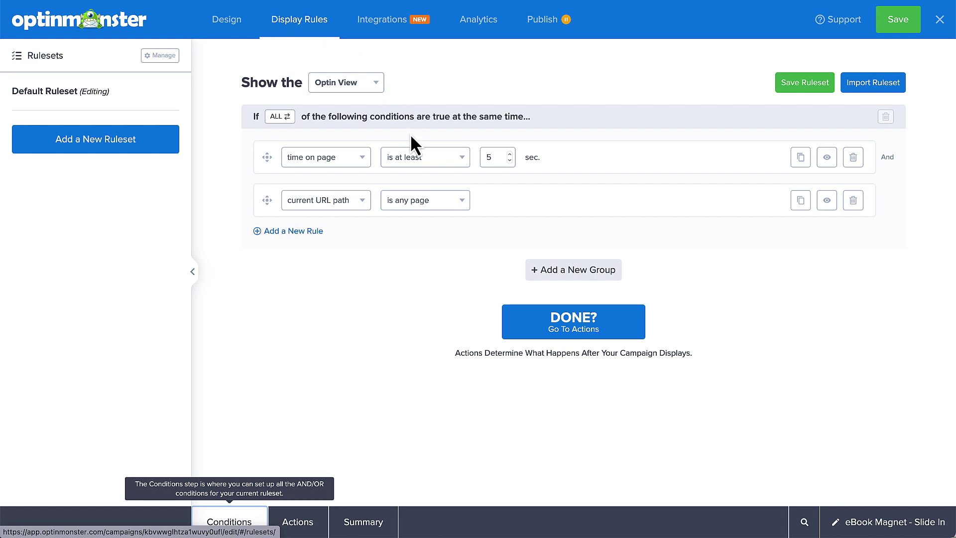
Step: Set the URL path operator to 'contains' and enter dog, cat and bird
click(415, 200)
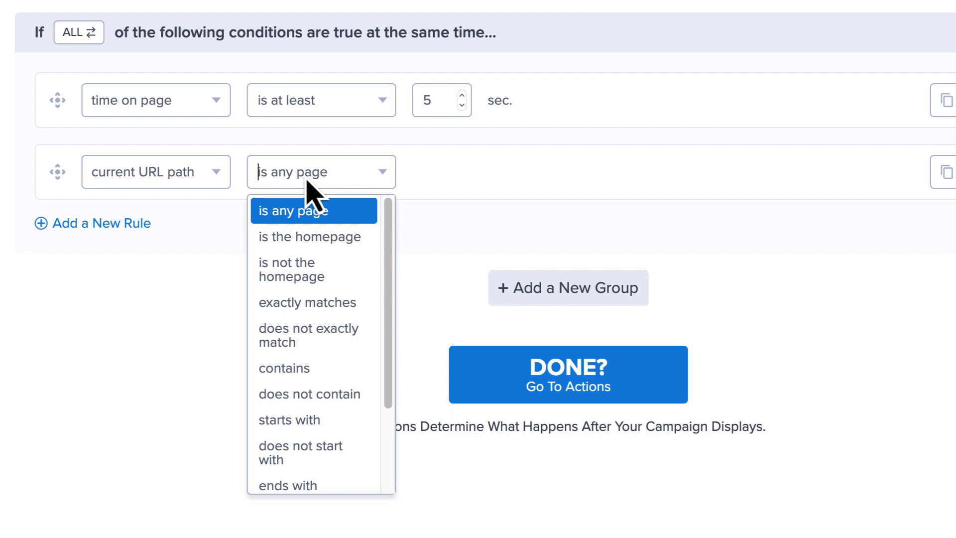
click(276, 368)
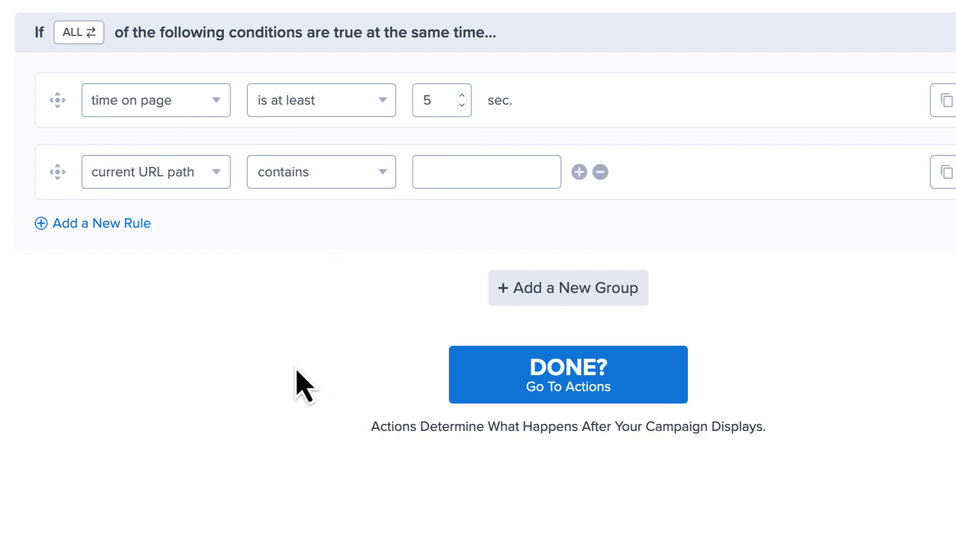
click(435, 171)
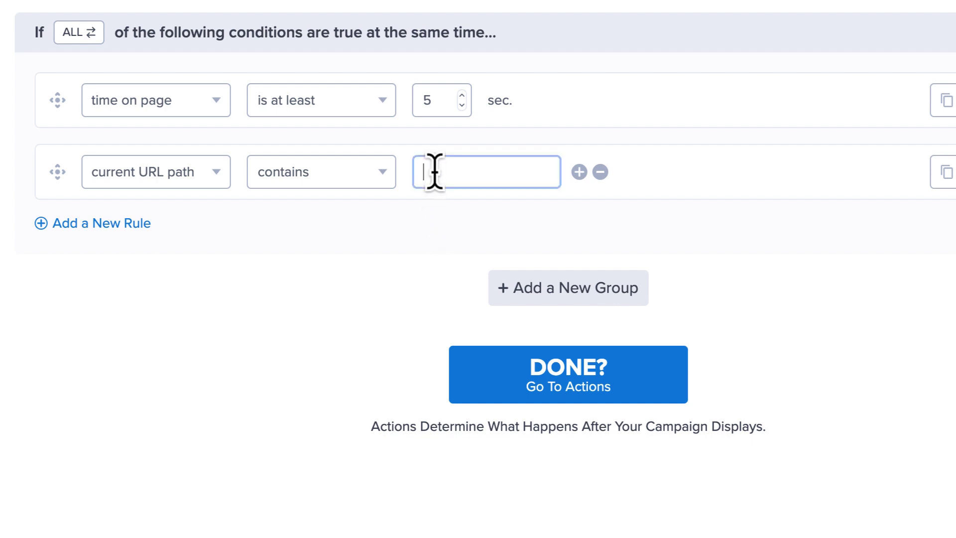
text(blog)
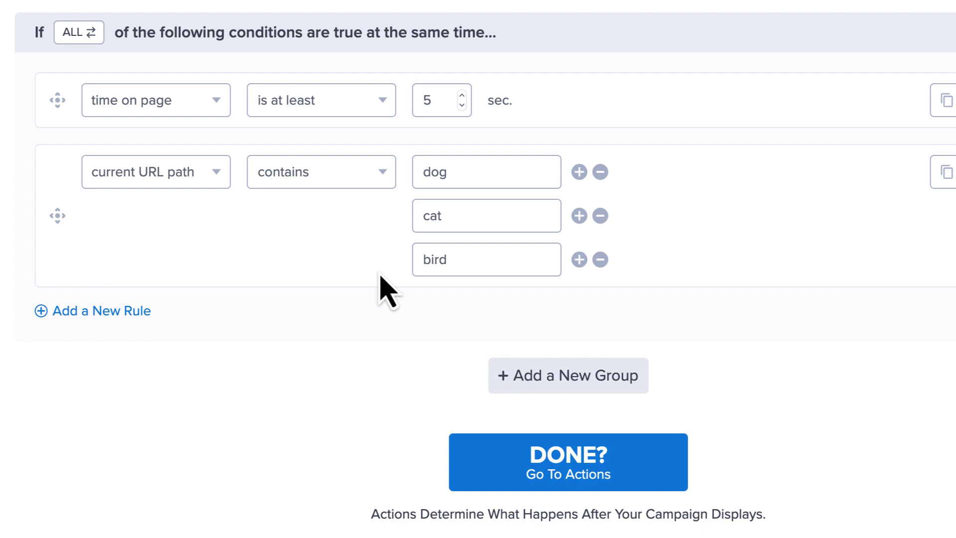
Step: Switch the first group's ALL condition toggle to ANY ONE
click(80, 38)
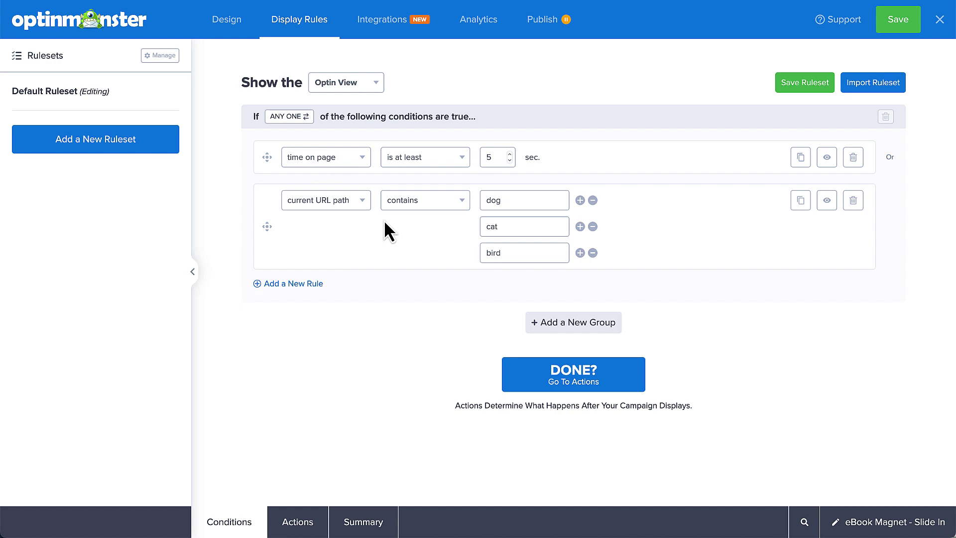
Step: Add a second group containing the time-on-page rule, changed to 30 seconds
click(558, 326)
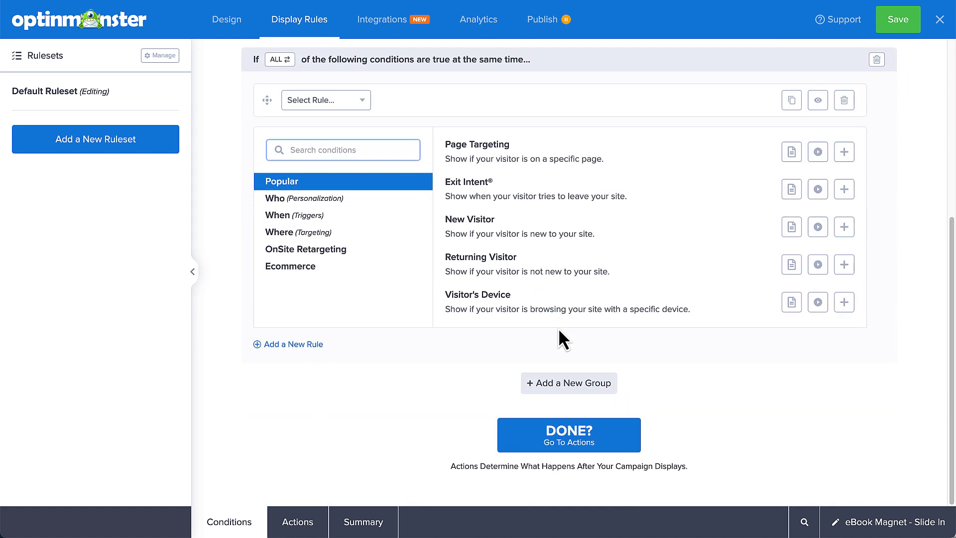
scroll(558, 328, up, 4)
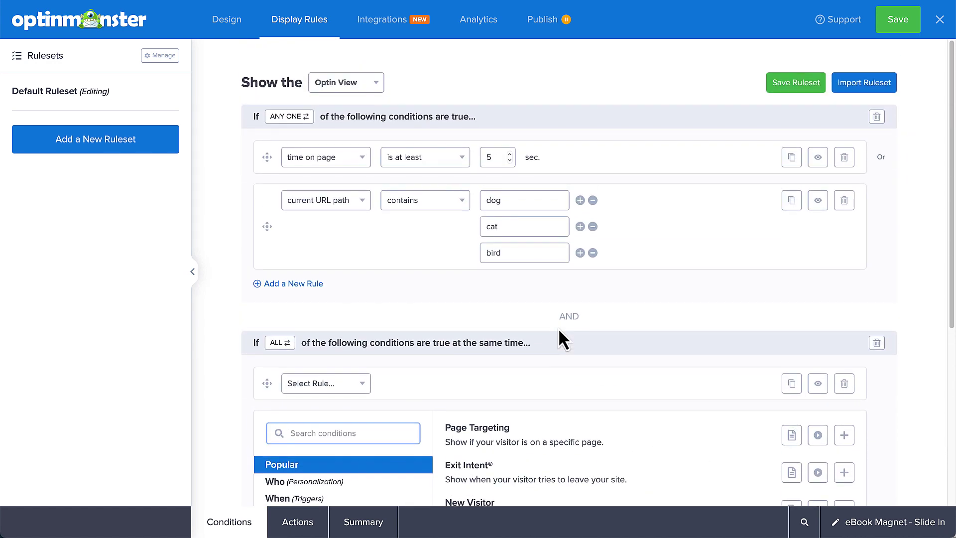
mouse_move(281, 191)
mouse_down()
mouse_move(254, 381)
mouse_move(264, 373)
mouse_up()
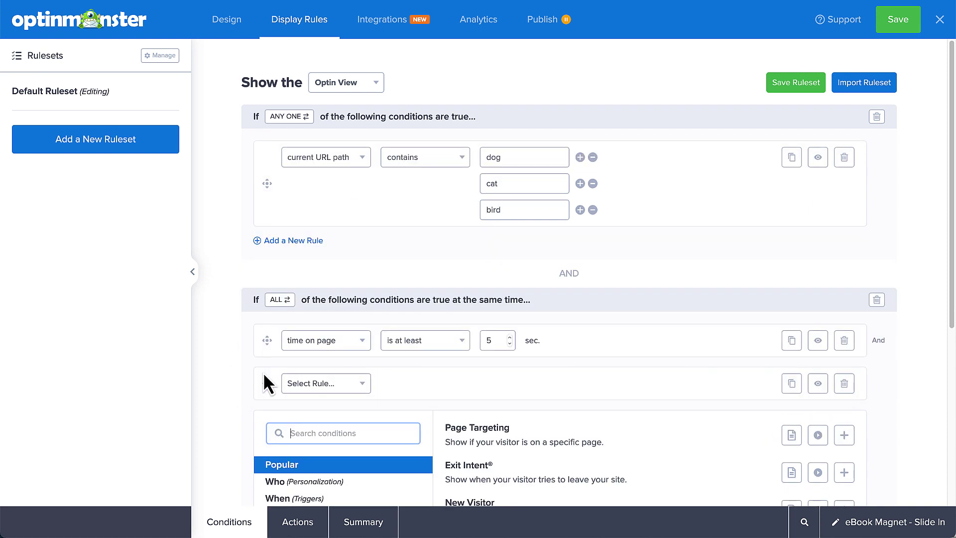
double_click(492, 340)
text(30)
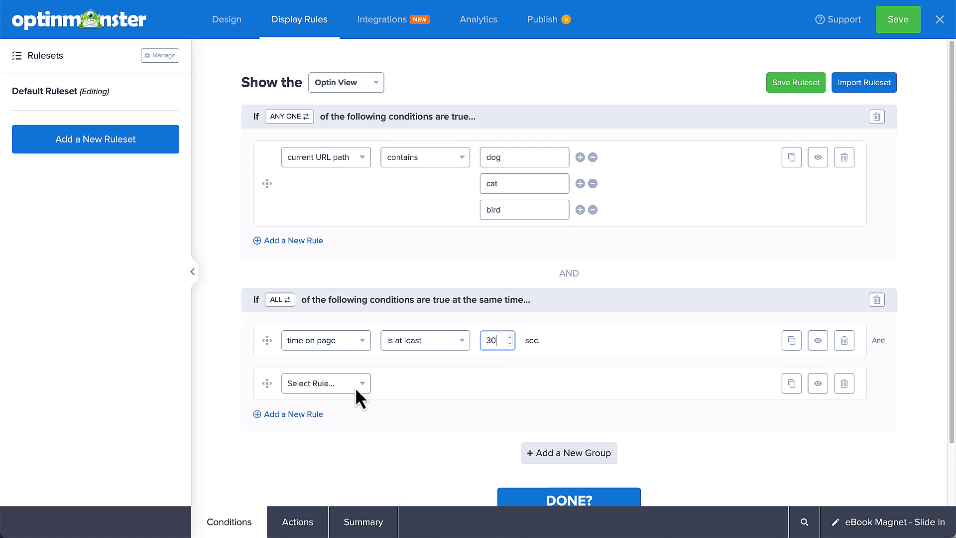
click(356, 390)
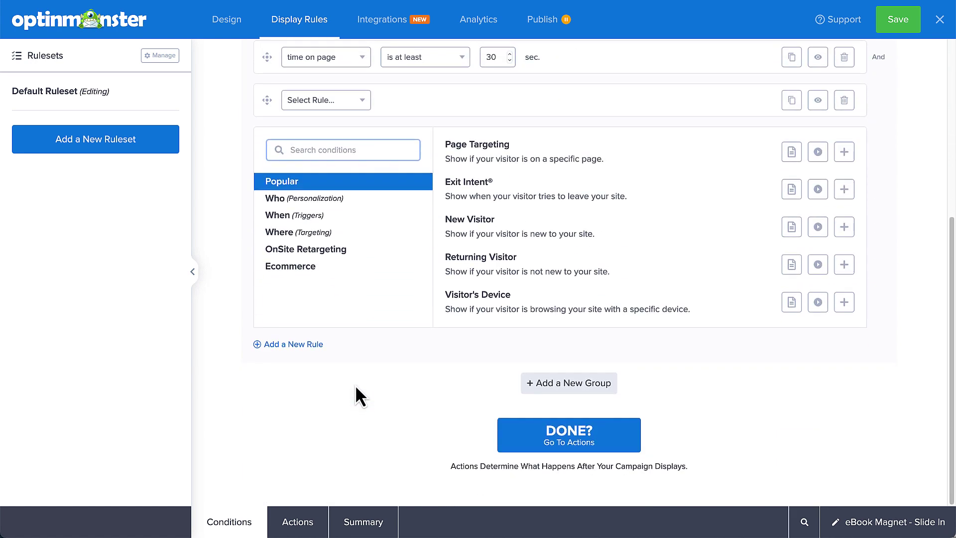
Step: Add a Scroll Distance trigger of 25%, then bring up the OptinMonster documentation
click(298, 216)
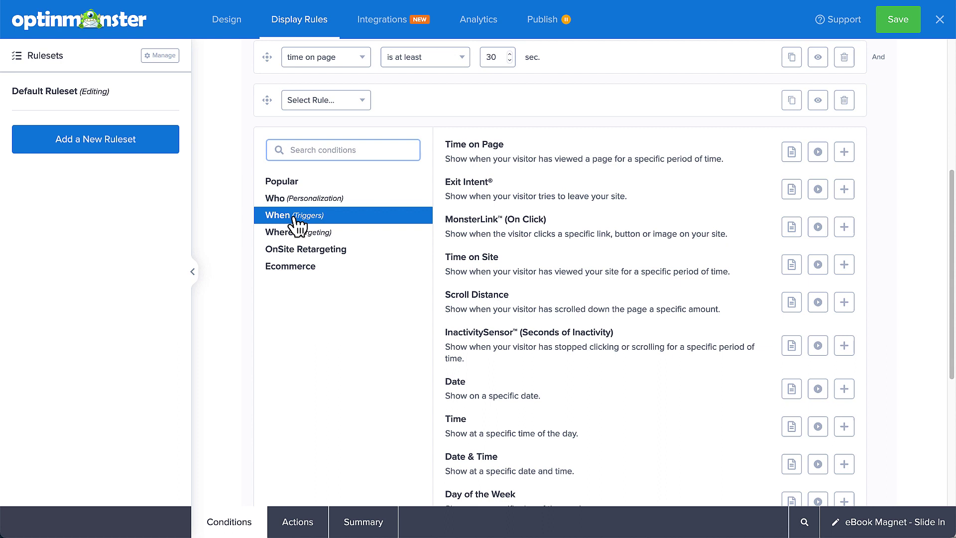
click(449, 300)
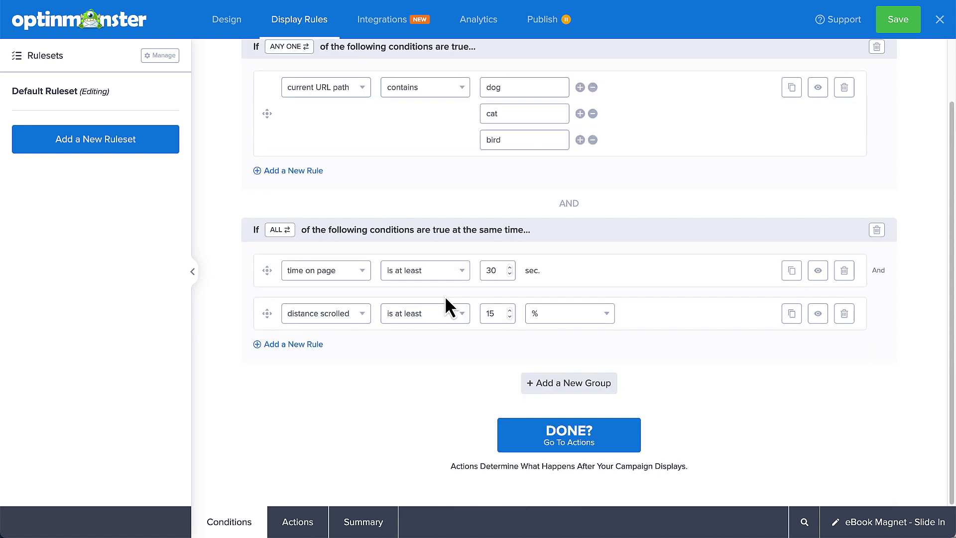
click(490, 312)
text(5)
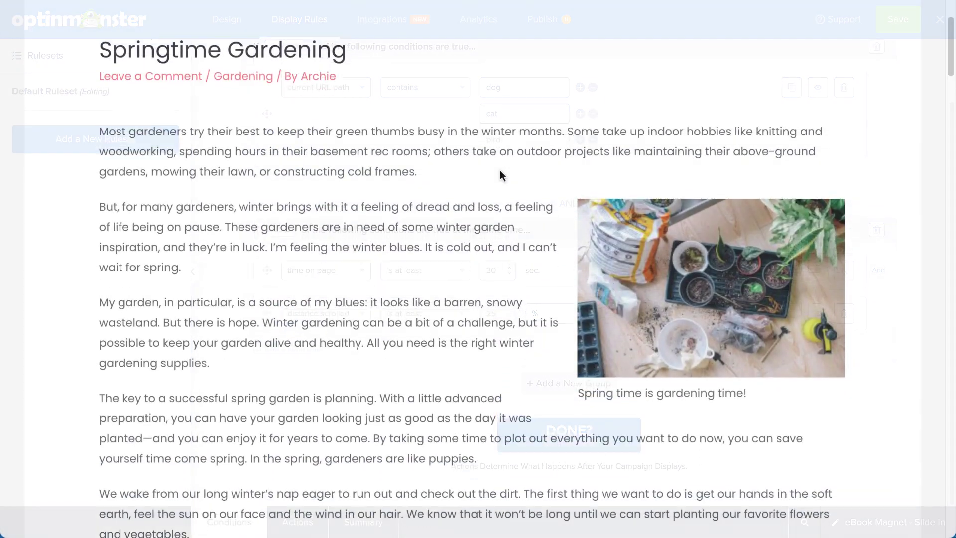
scroll(500, 170, down, 5)
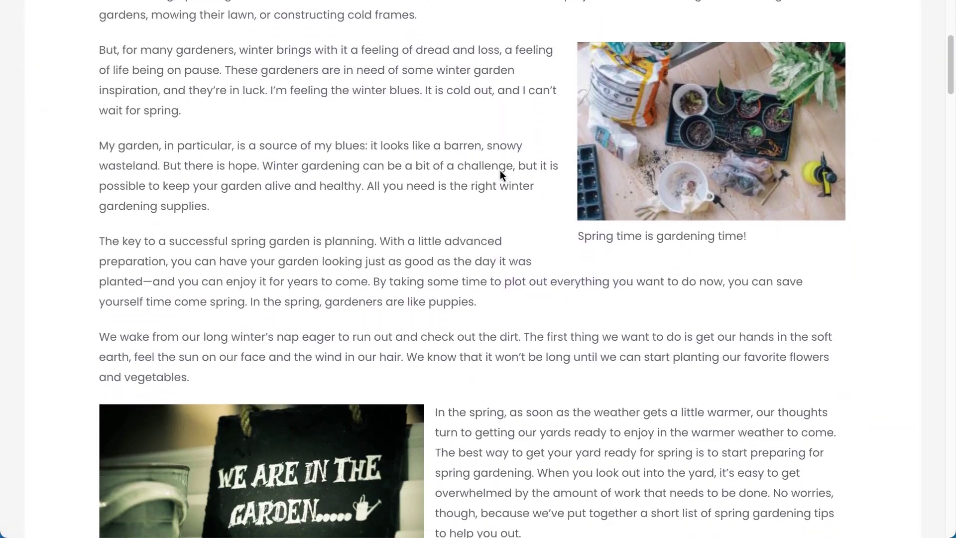
scroll(499, 171, down, 1)
scroll(500, 170, down, 2)
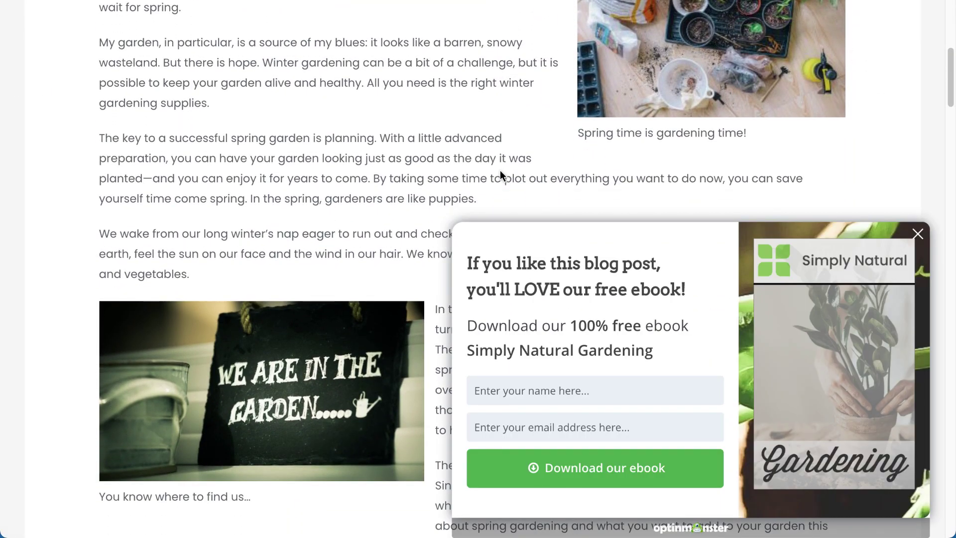
click(489, 390)
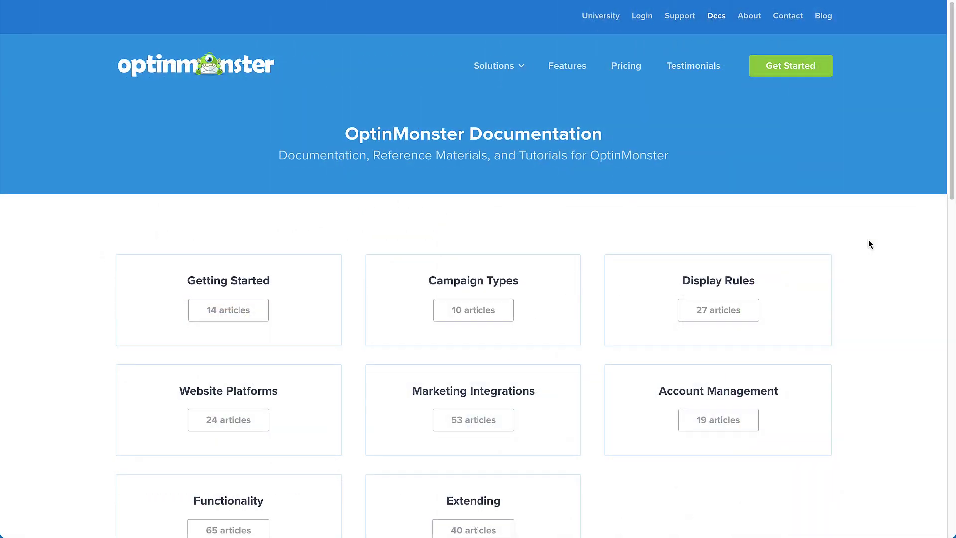
scroll(869, 244, down, 1)
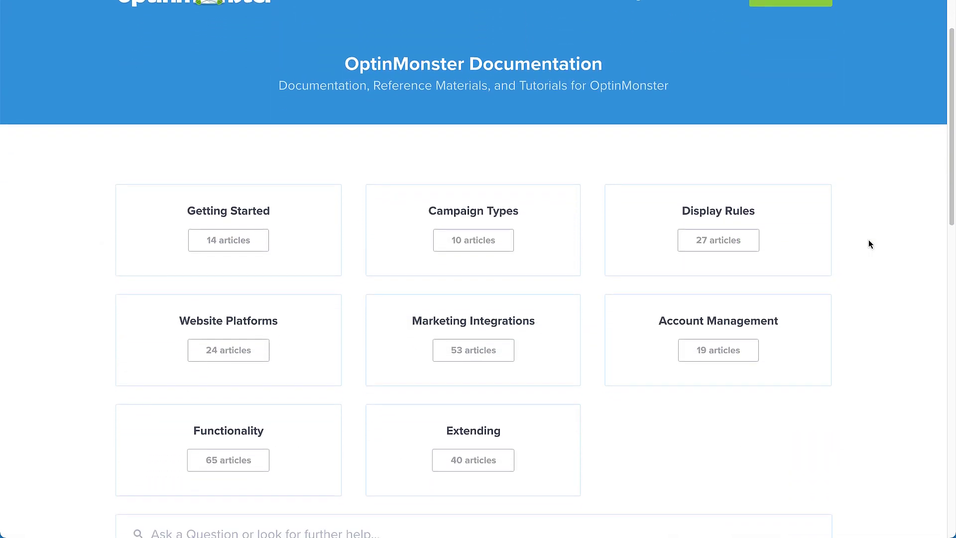
scroll(869, 244, down, 1)
scroll(868, 244, down, 1)
scroll(868, 244, down, 2)
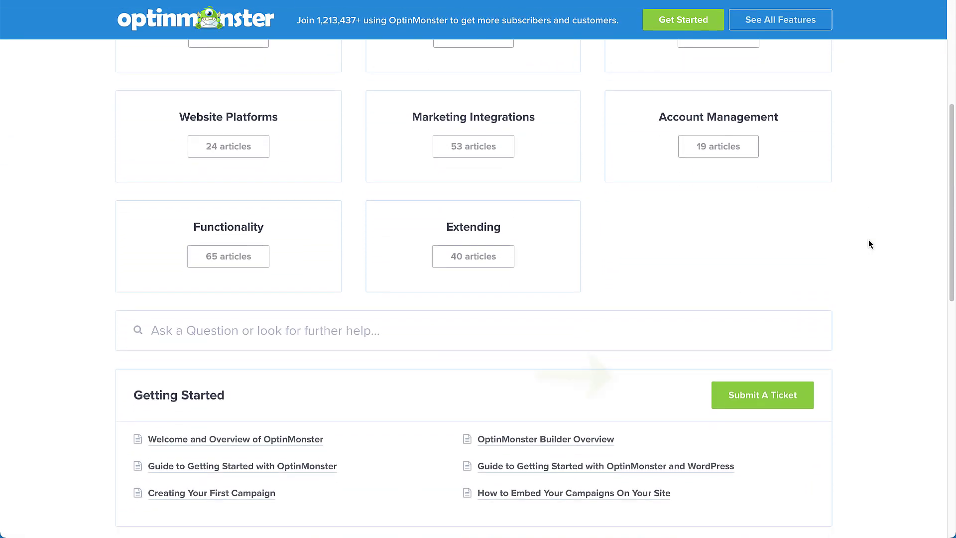